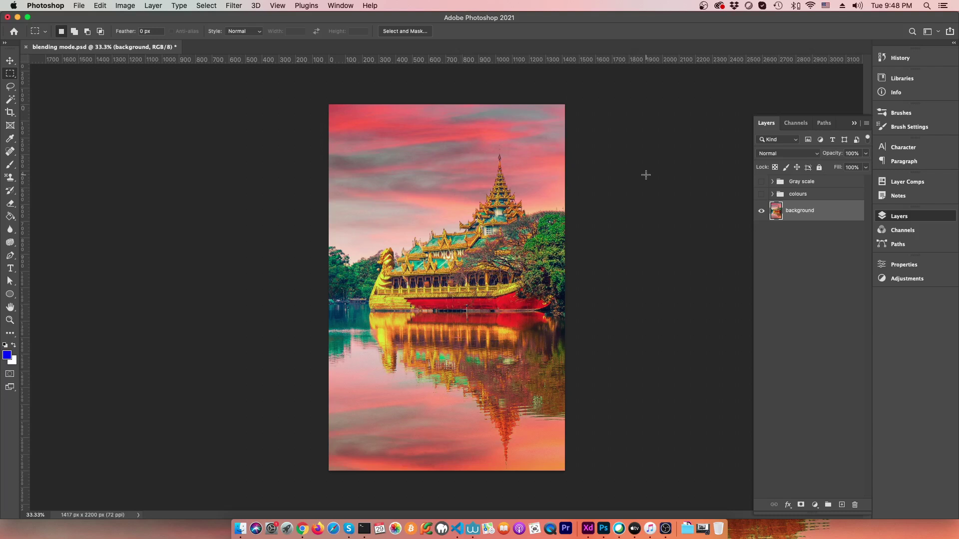
Expand the colours group and look through the blending modes available for the Red layer.
left_click(817, 155)
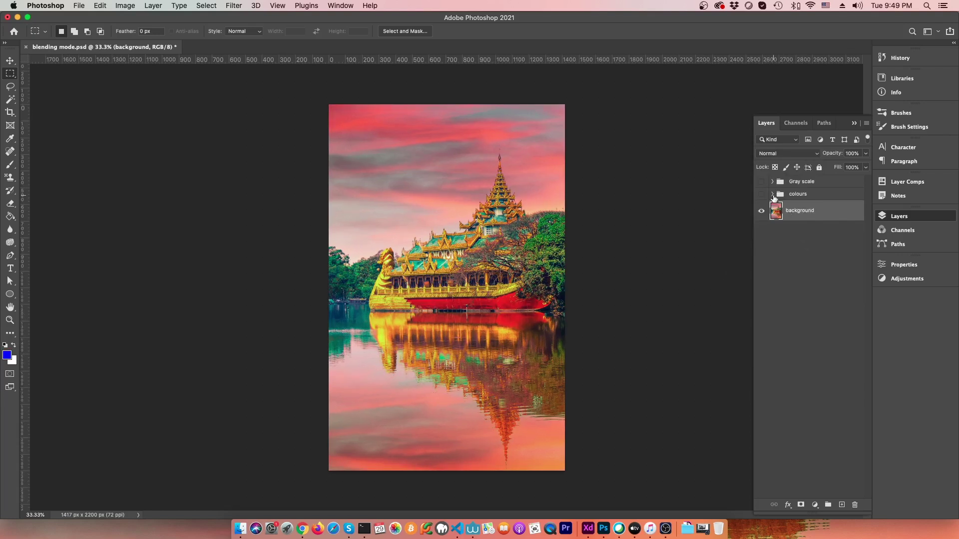
left_click(773, 194)
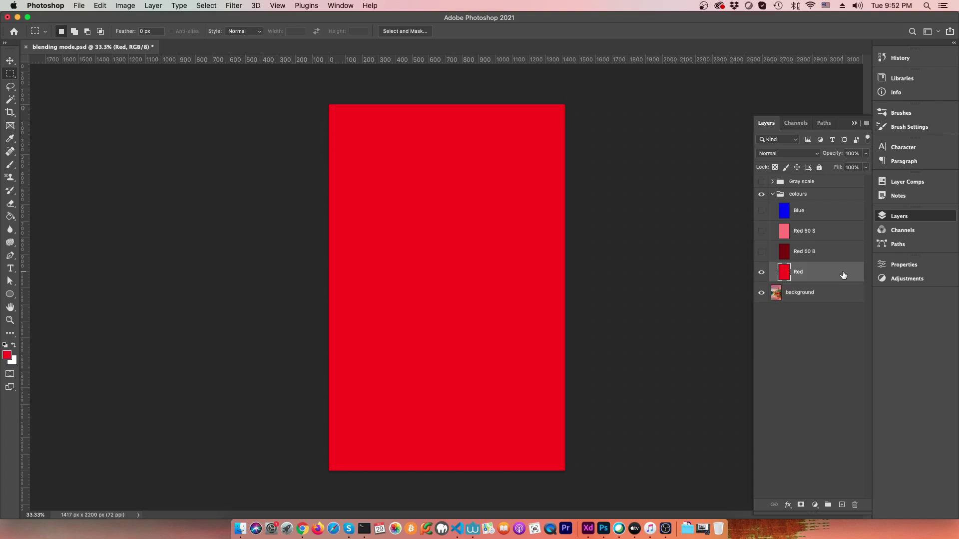
left_click(816, 154)
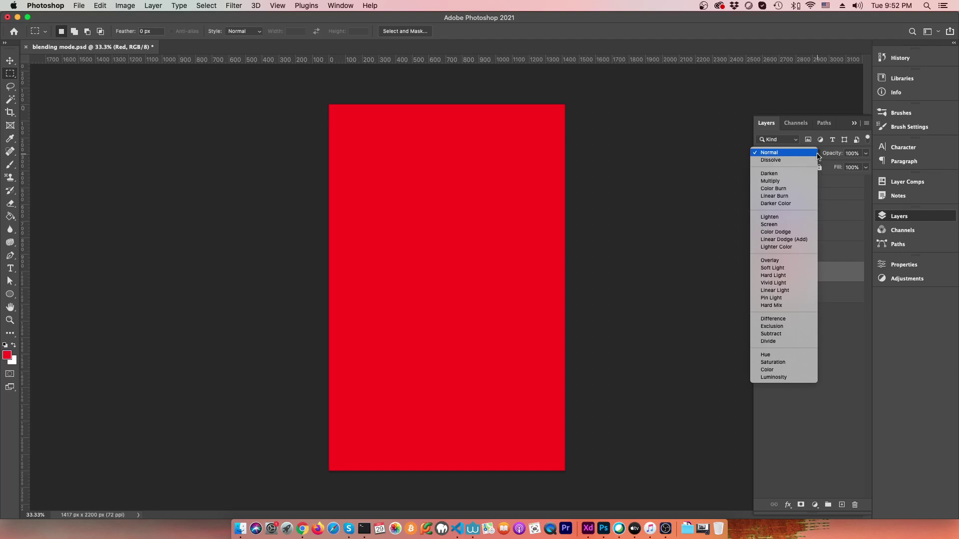
left_click(817, 154)
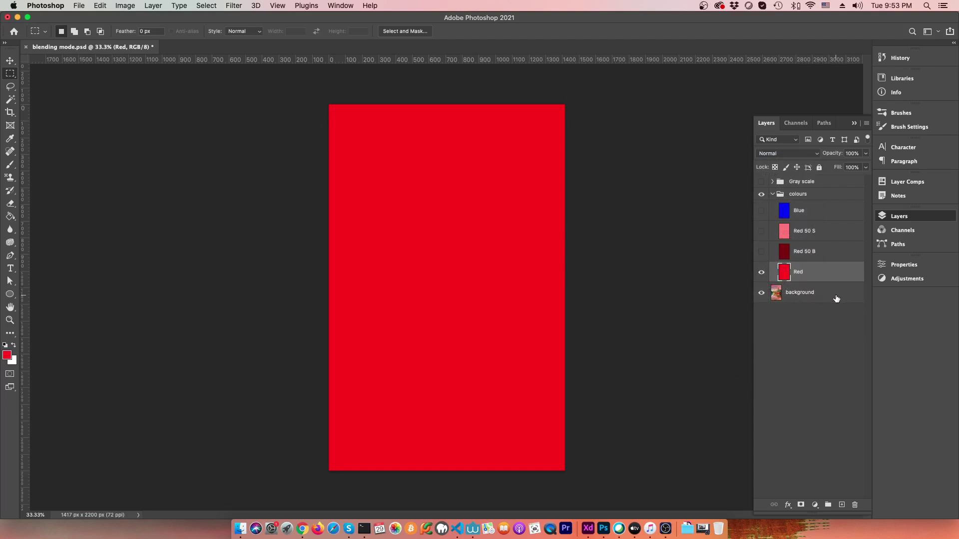
Set the Red layer's blending mode to Dissolve and lower its opacity to 31%.
left_click(819, 157)
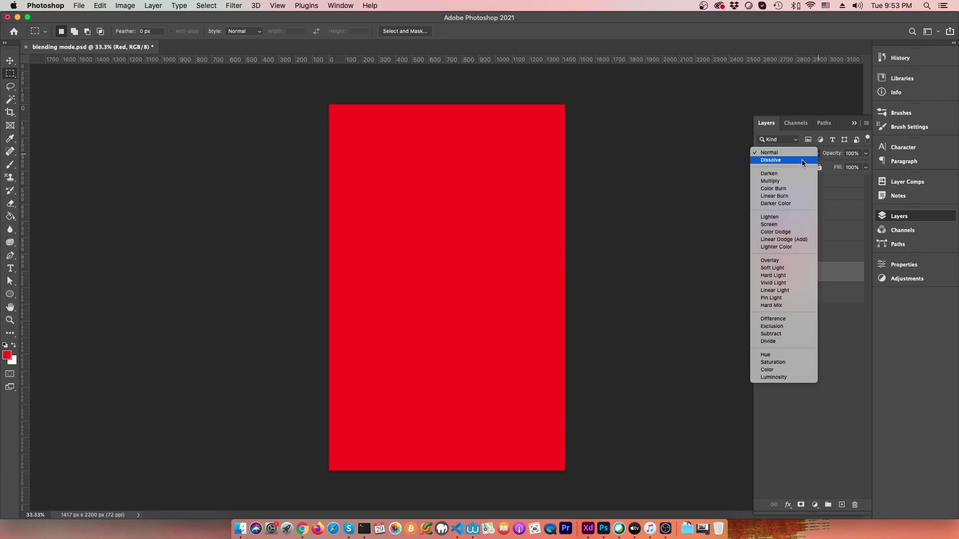
left_click(801, 160)
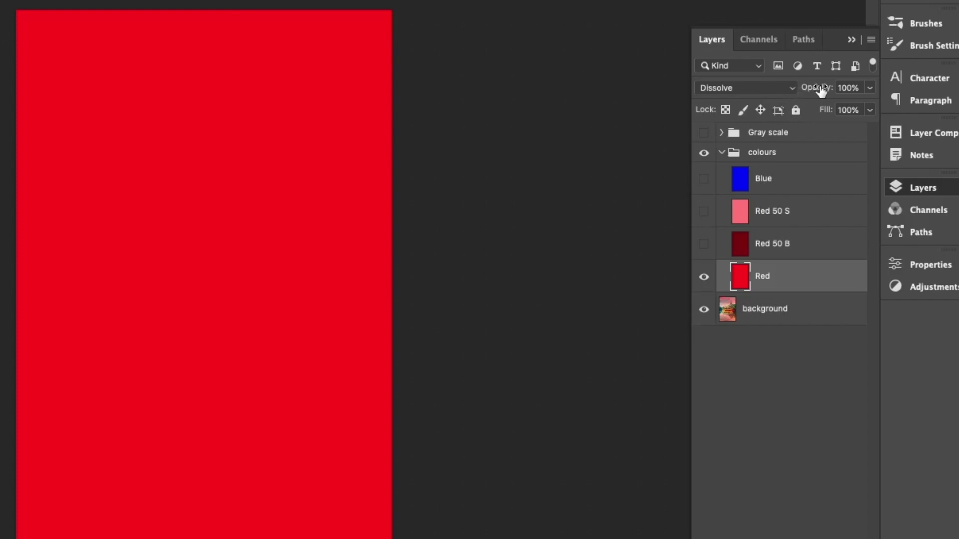
left_click_drag(820, 89, 763, 92)
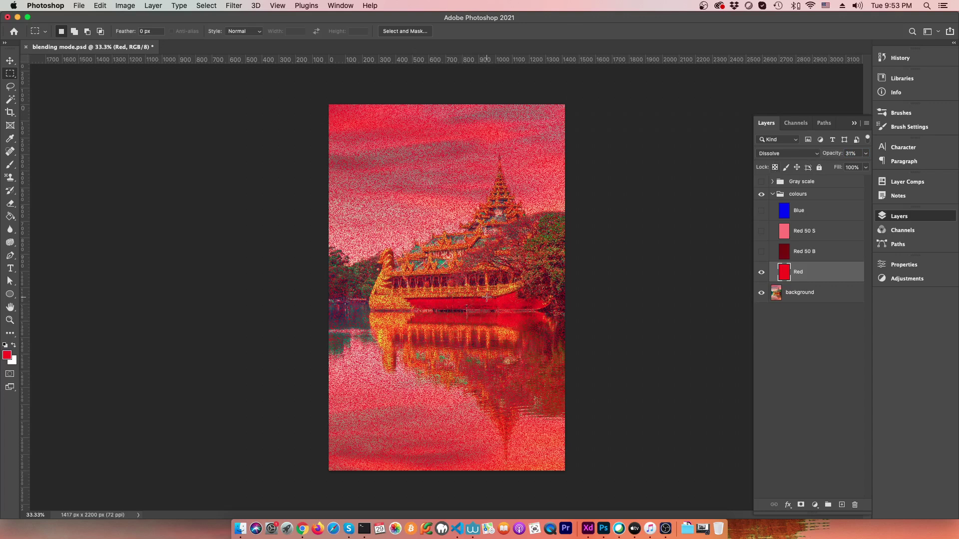
Test the Dissolve pixel pattern by setting the Red layer's opacity to 100%, 65% and 21%.
scroll(487, 297, "up", 10)
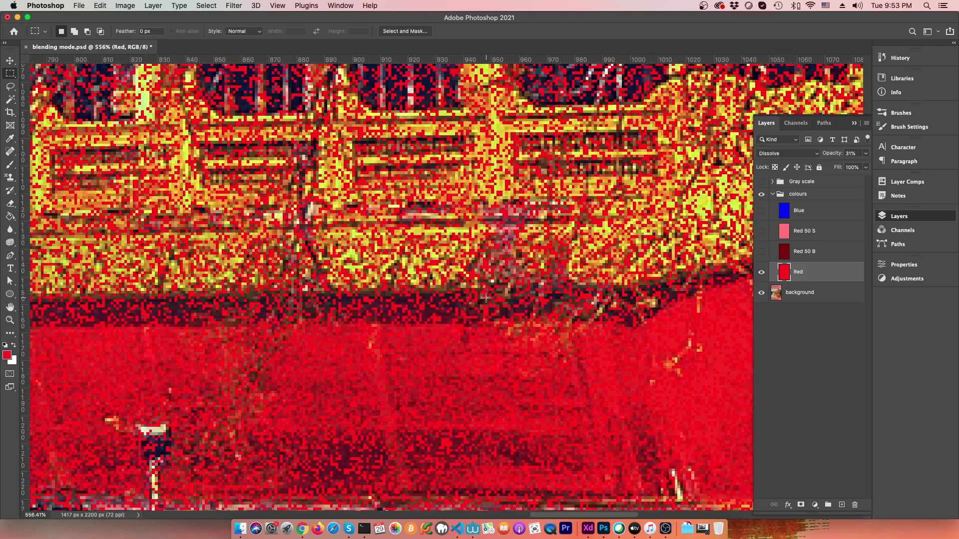
scroll(486, 298, "up", 5)
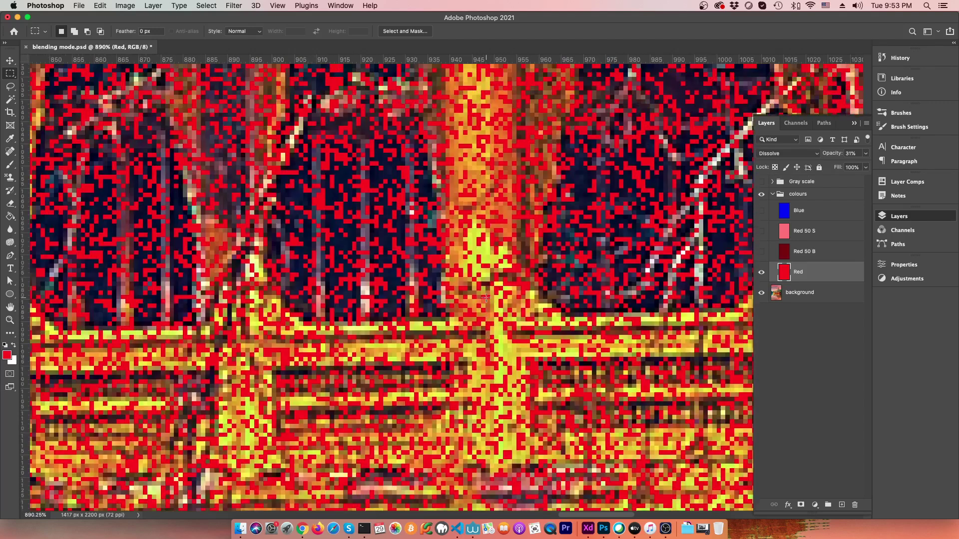
scroll(485, 298, "up", 5)
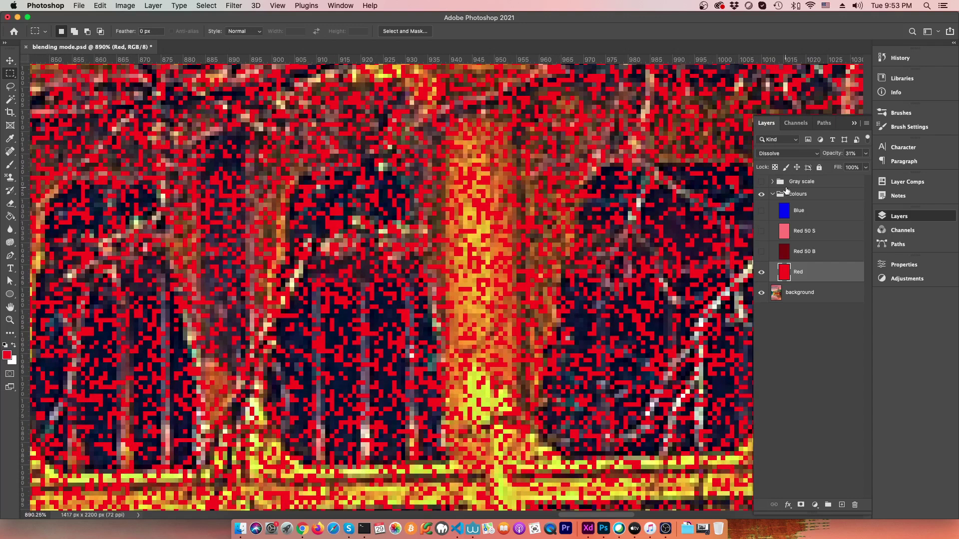
left_click_drag(837, 155, 885, 156)
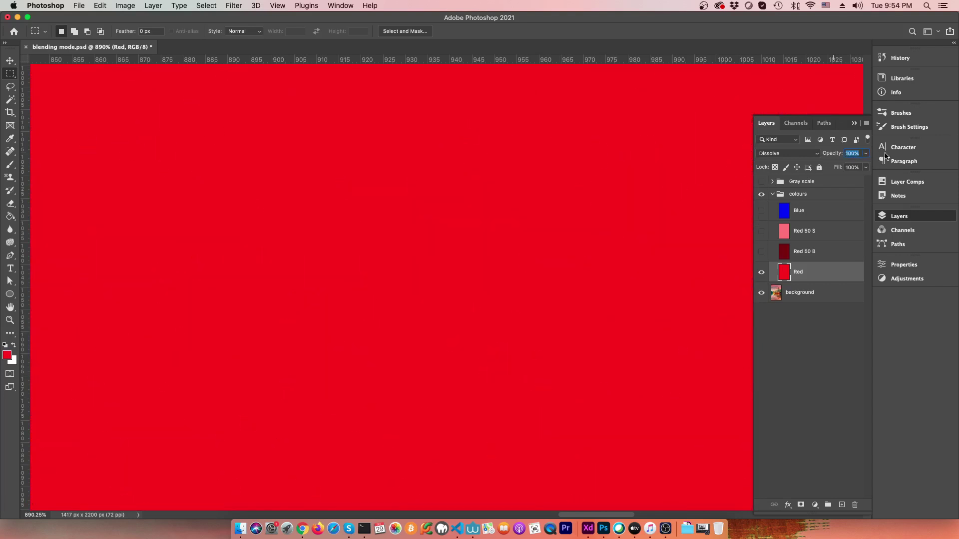
type("65")
key("Return")
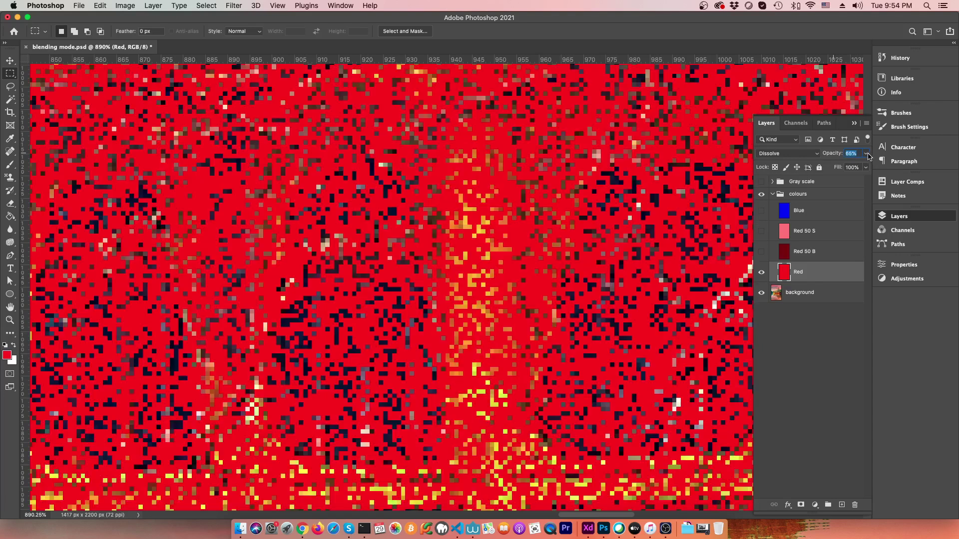
left_click_drag(868, 157, 846, 160)
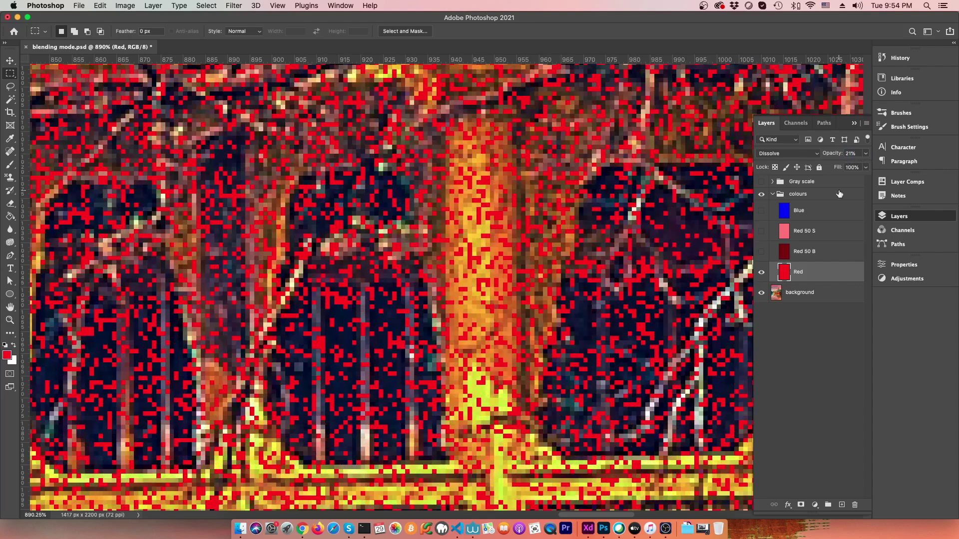
Set the Red layer's blending mode to Normal and raise its opacity to 100%.
left_click(817, 154)
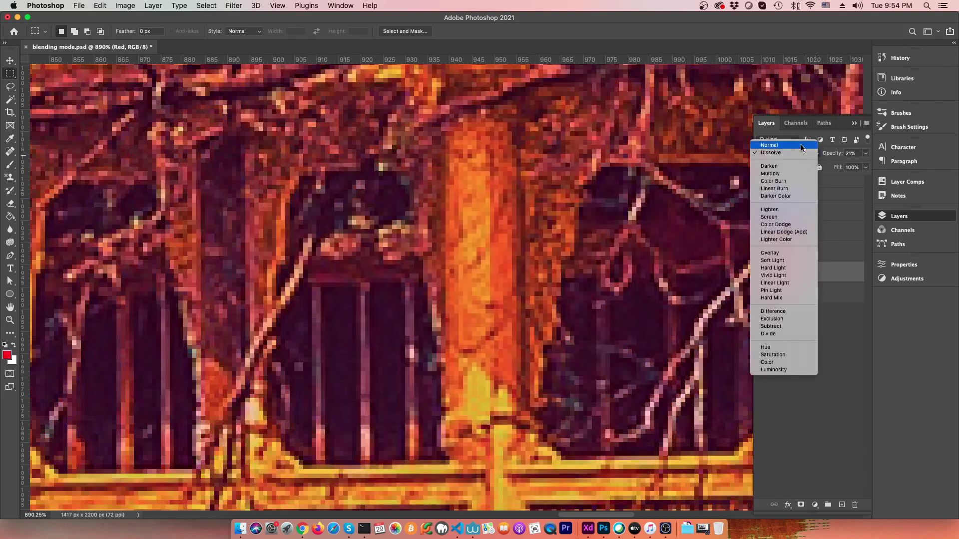
left_click(801, 144)
key("super+0")
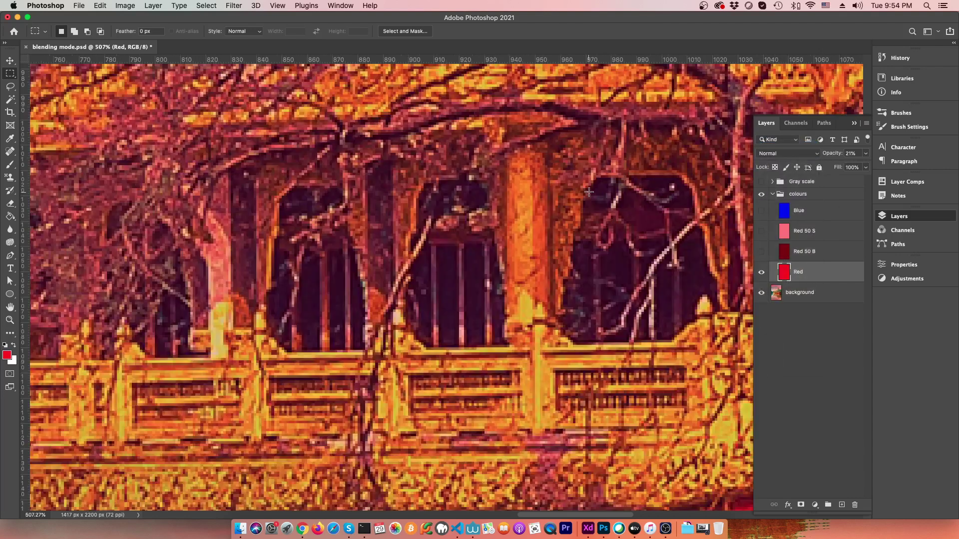
left_click_drag(829, 155, 847, 156)
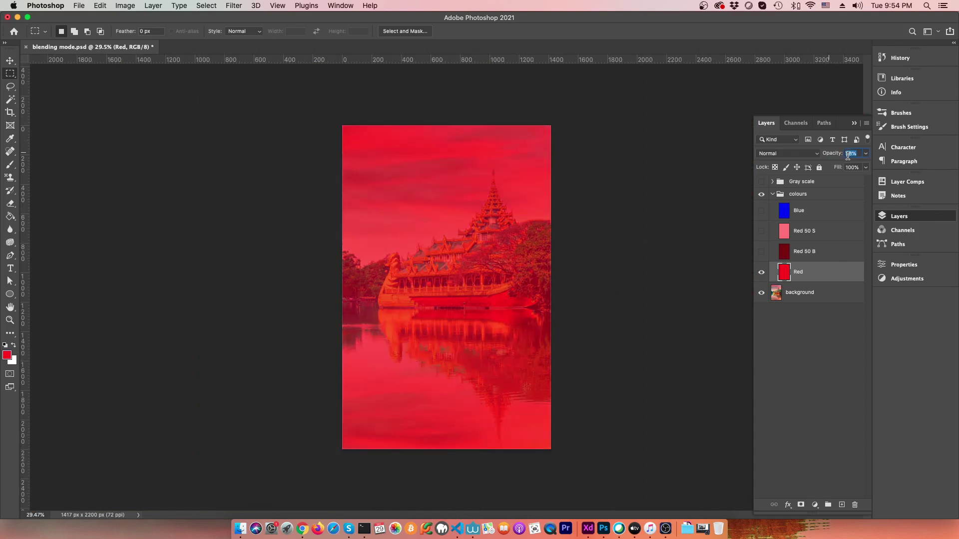
left_click_drag(848, 156, 861, 156)
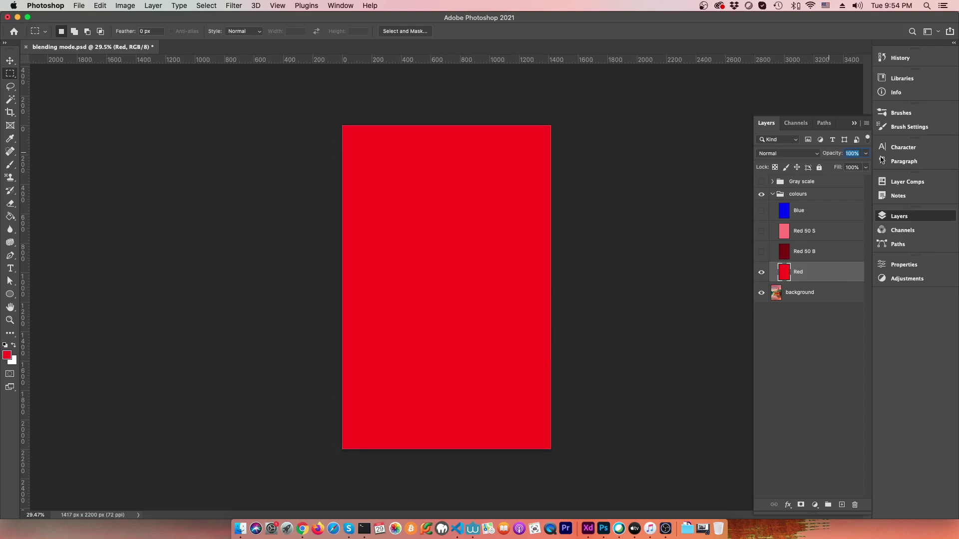
Test the Red layer at 0% opacity and at 64% fill, returning each setting to 100%.
type("0")
key("Return")
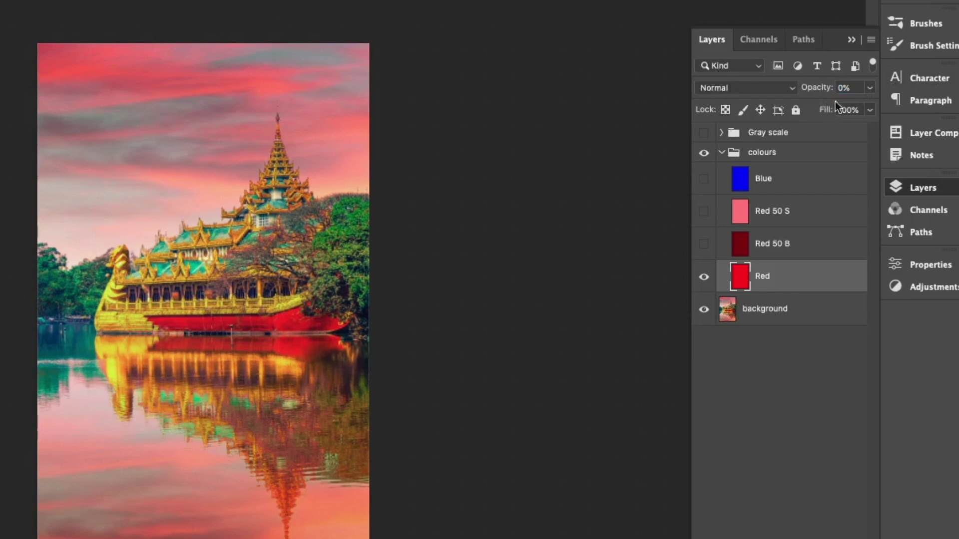
type("100")
key("Return")
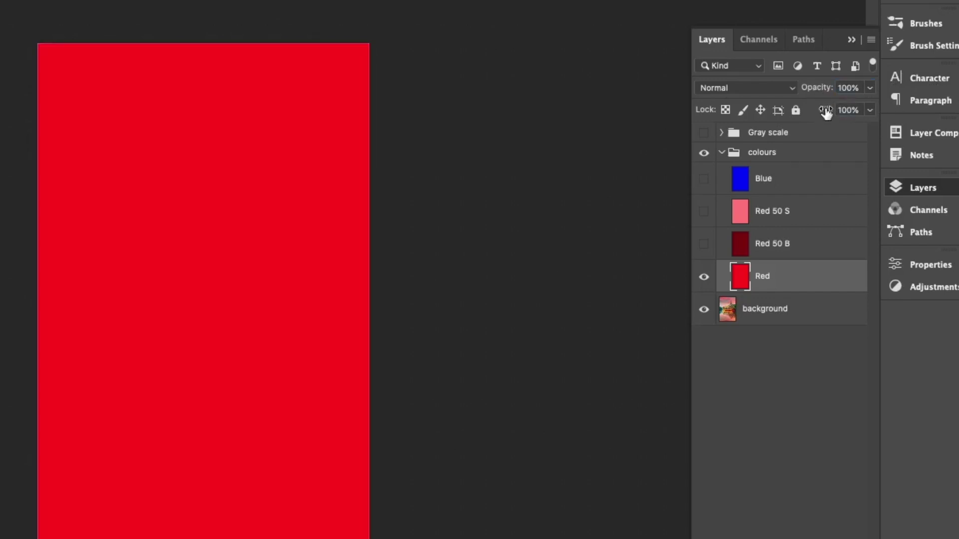
left_click_drag(826, 113, 797, 113)
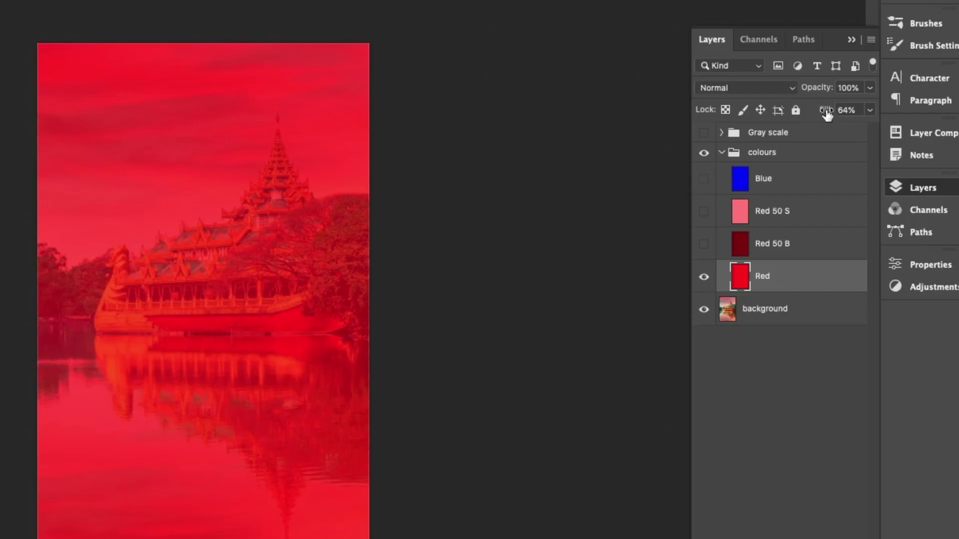
left_click_drag(826, 114, 880, 116)
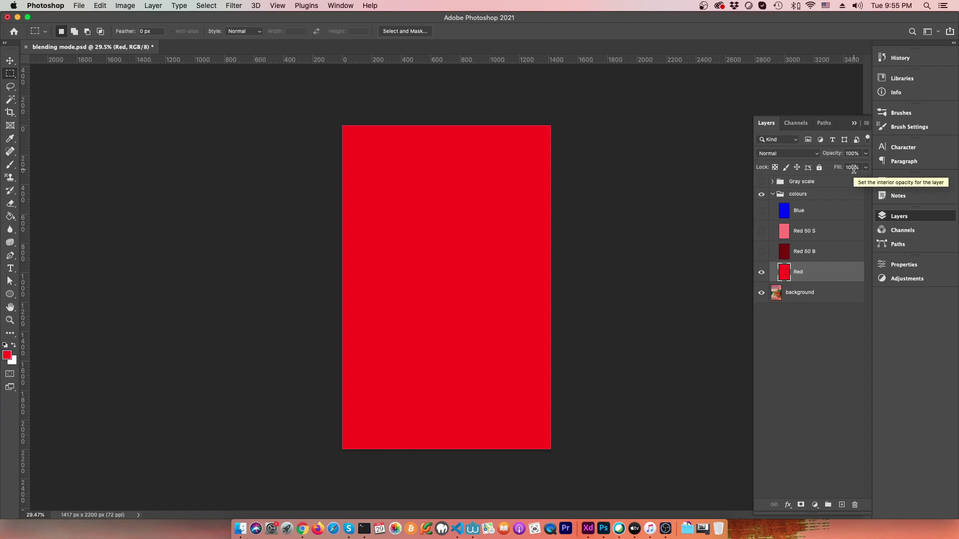
Try Dissolve with 35% fill on the Red layer, undo the fill change and restore Normal blending.
left_click(789, 154)
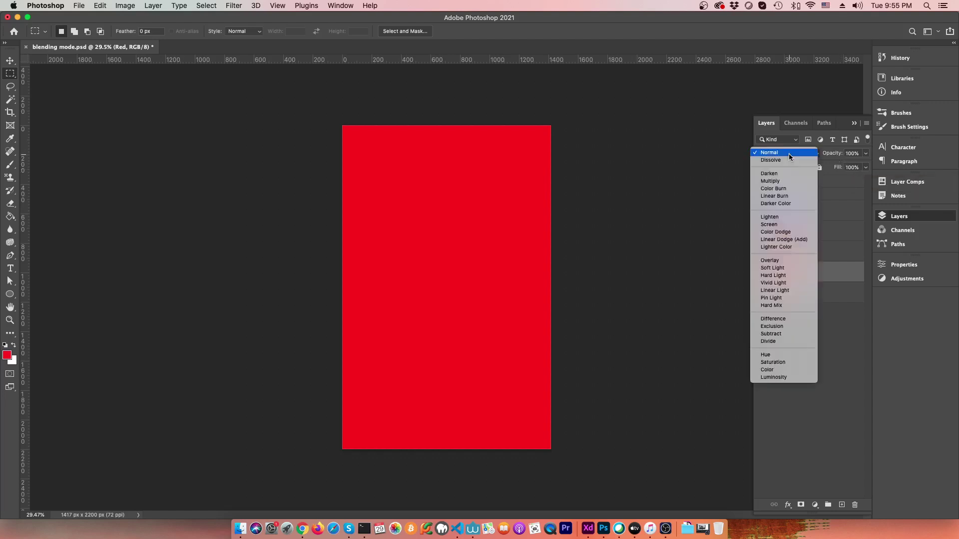
left_click(787, 160)
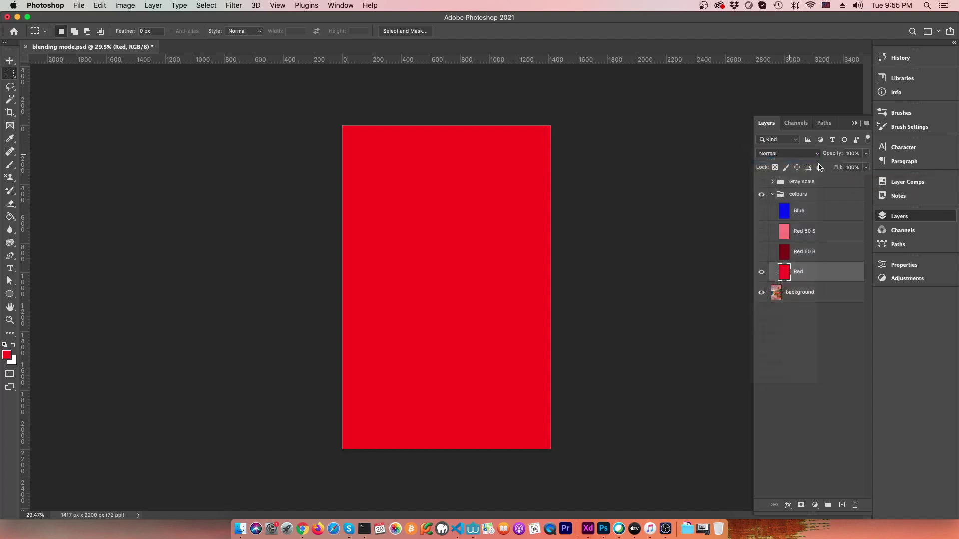
left_click_drag(837, 168, 805, 170)
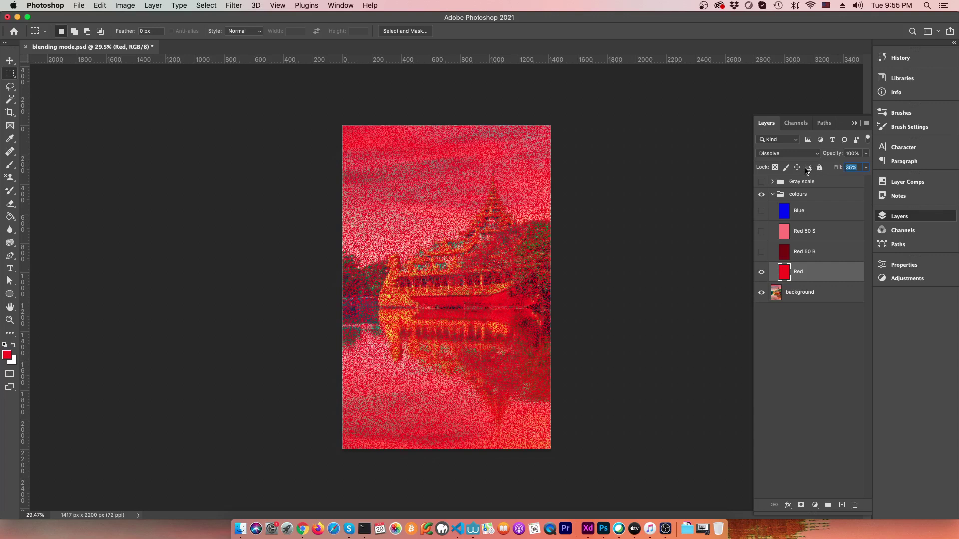
key("super+z")
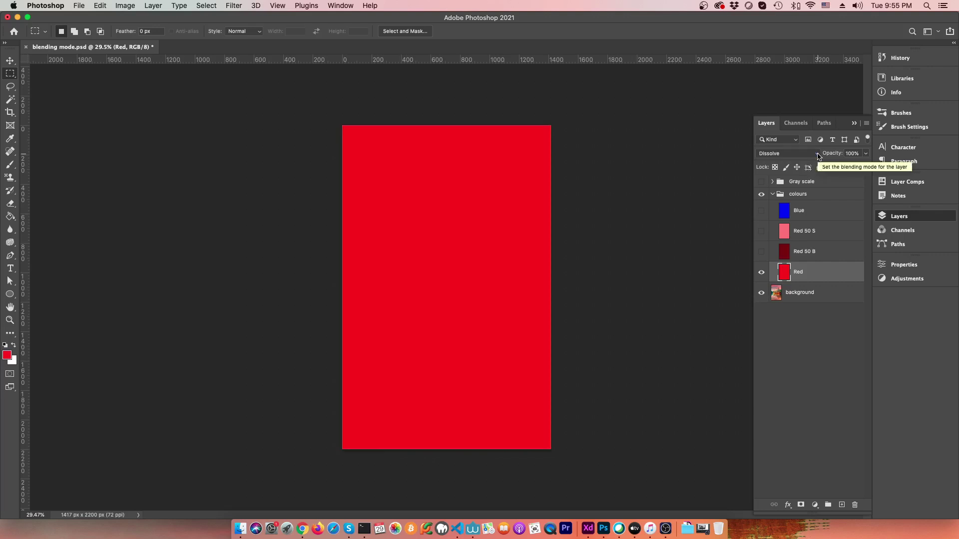
left_click(817, 153)
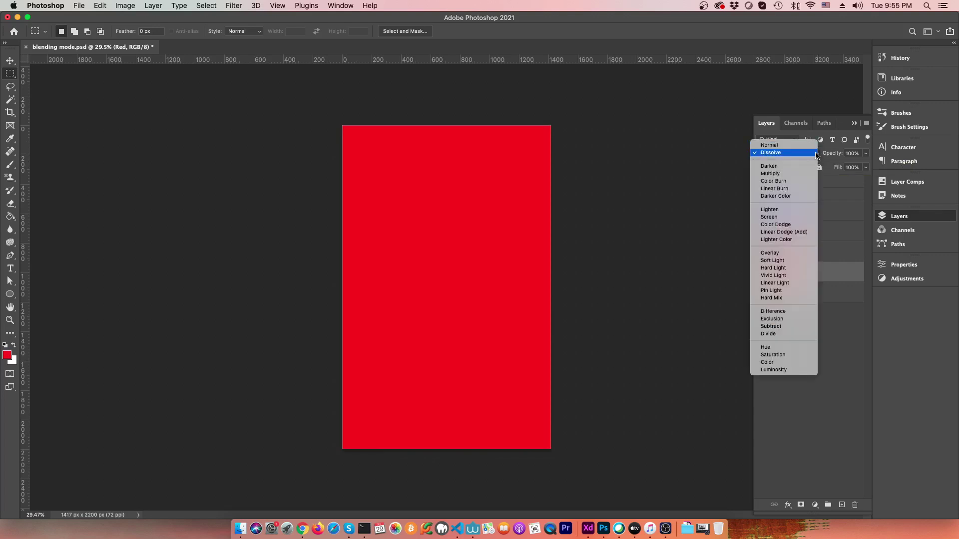
left_click(815, 146)
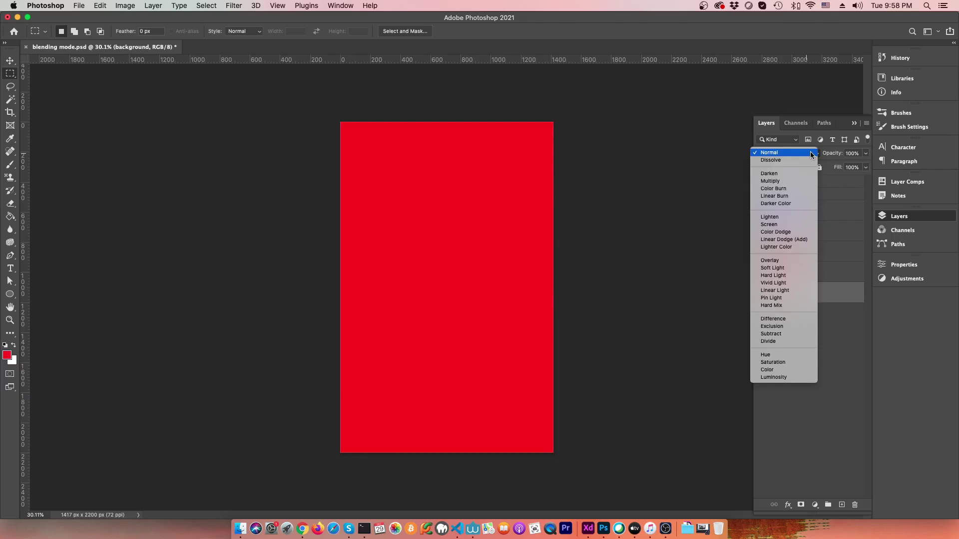
Expand the Gray scale group and make it visible over the colours.
left_click(810, 152)
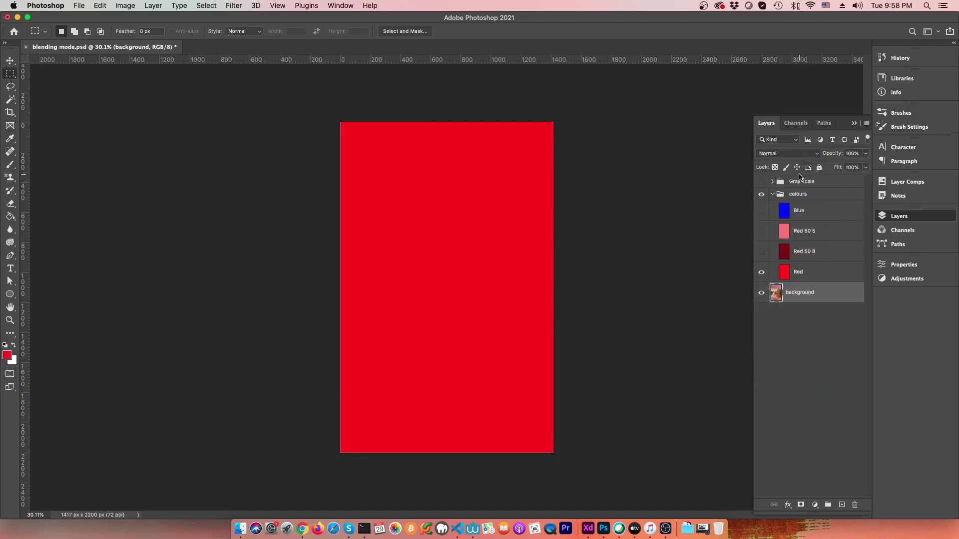
left_click(773, 182)
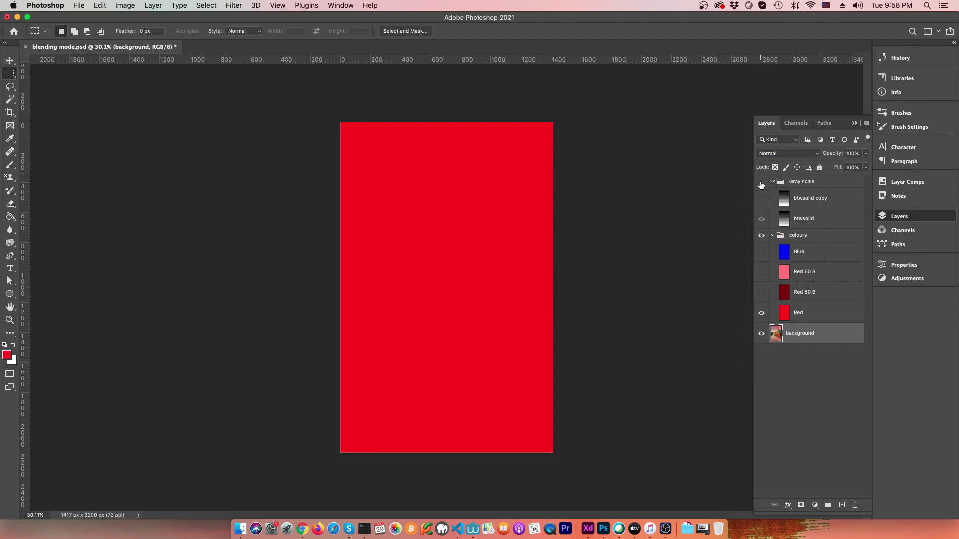
left_click(761, 183)
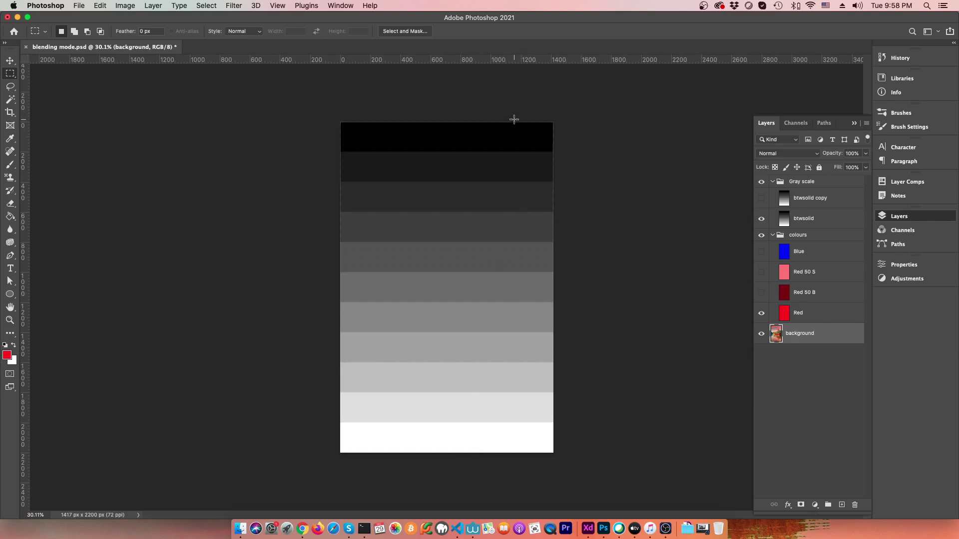
Sample the grayscale bands from white down to black as the foreground colour to read each band's brightness, accepting black.
left_click(7, 355)
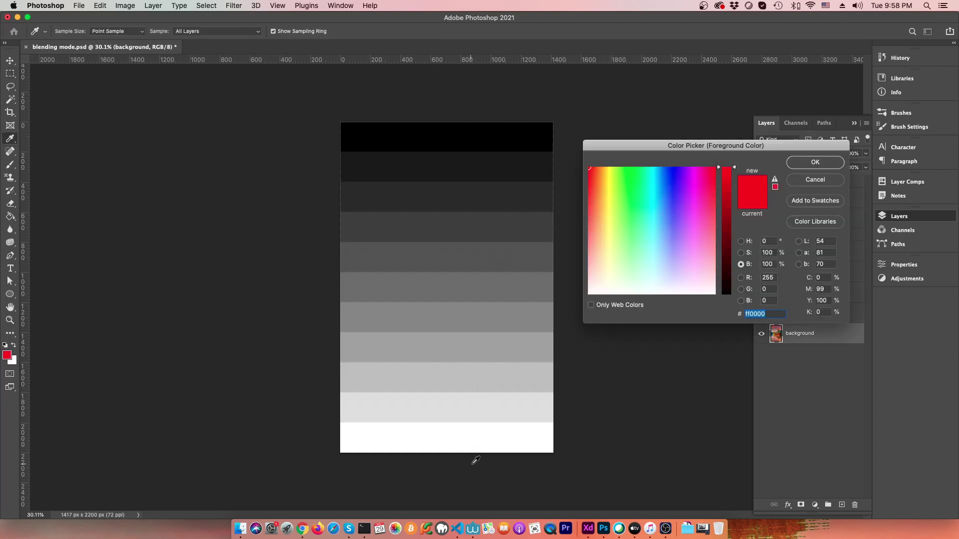
left_click(474, 443)
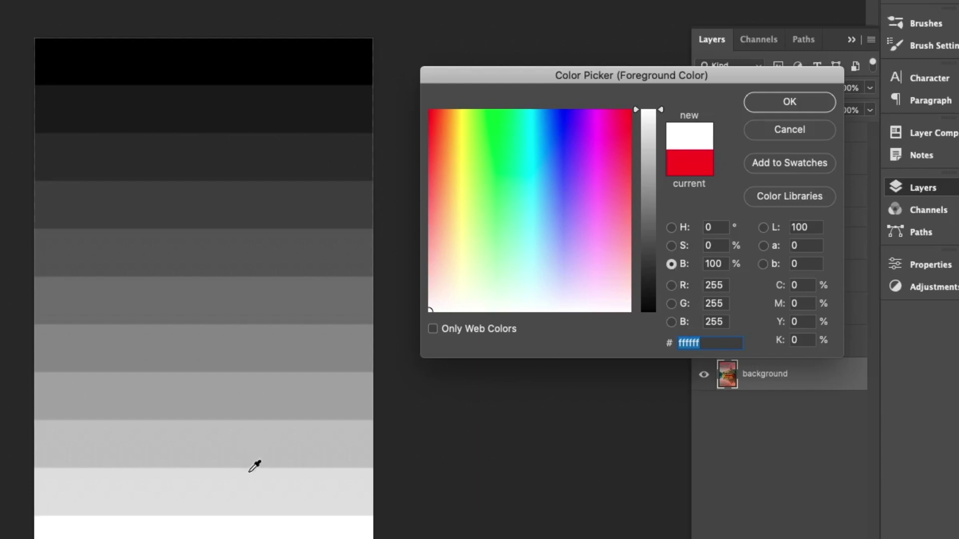
left_click(256, 493)
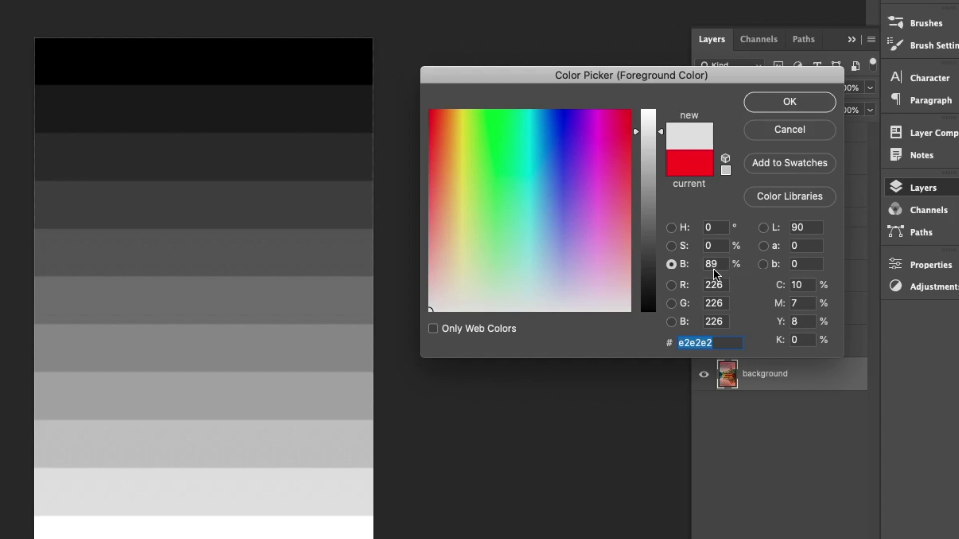
left_click(256, 446)
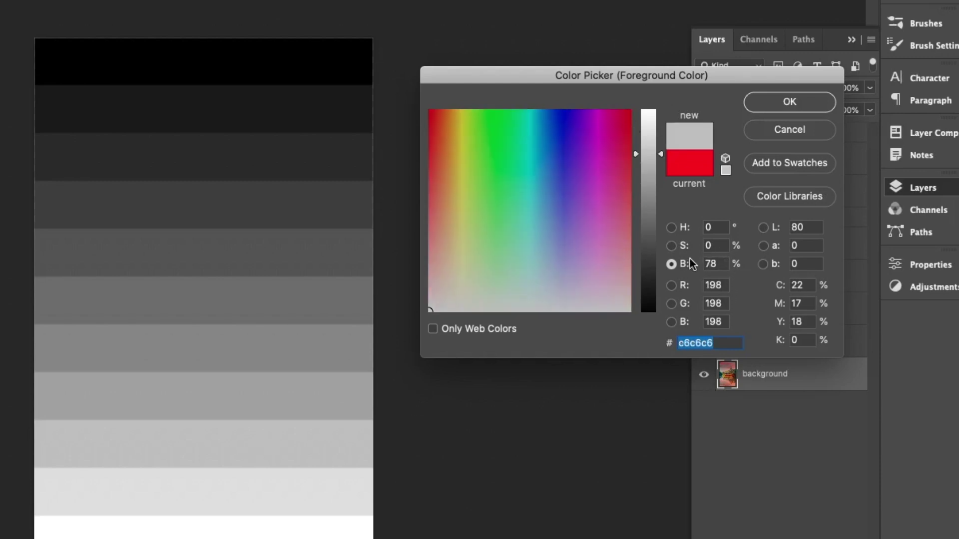
left_click(316, 404)
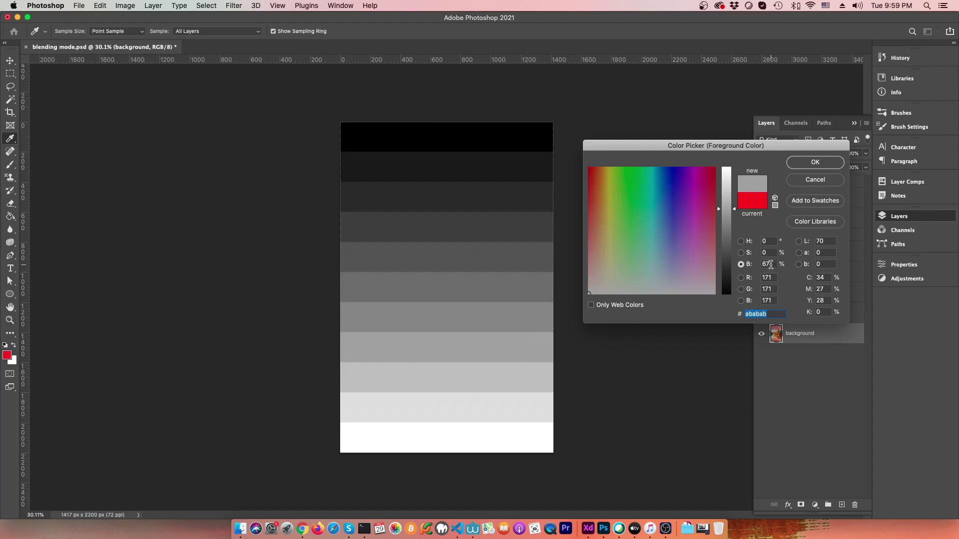
left_click(507, 313)
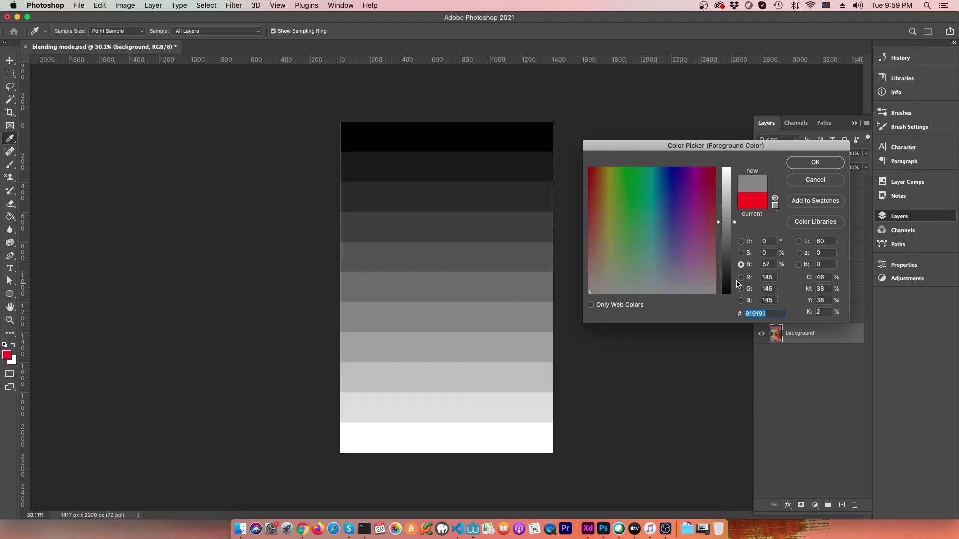
left_click(497, 274)
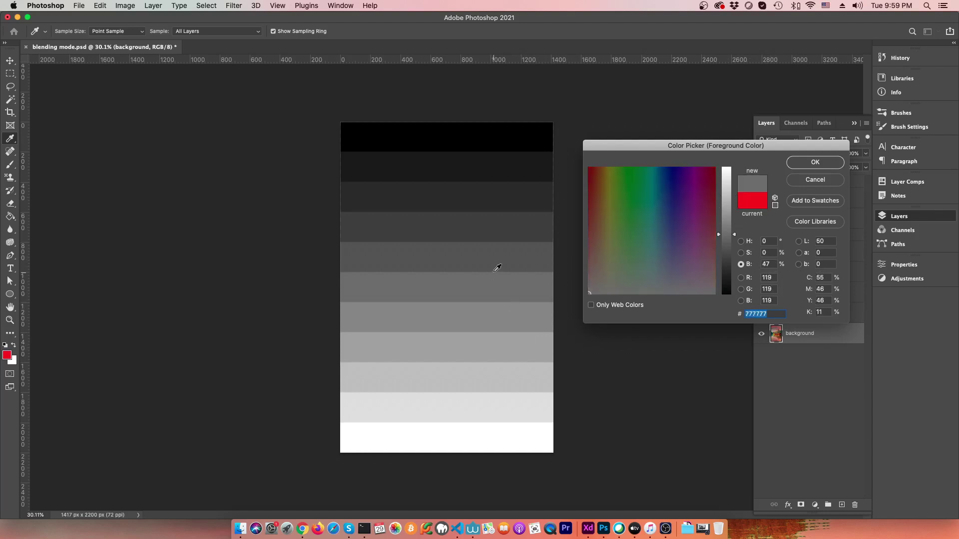
left_click(499, 249)
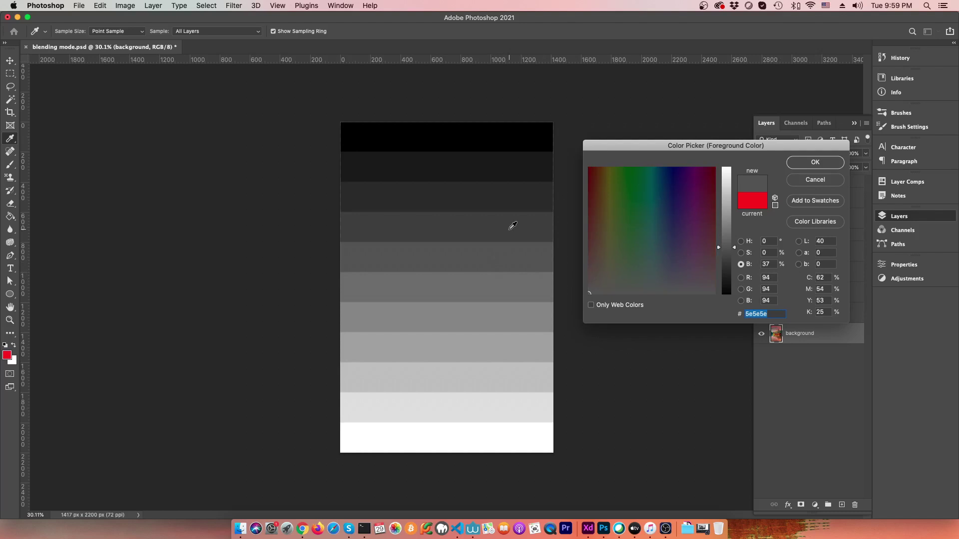
left_click(510, 231)
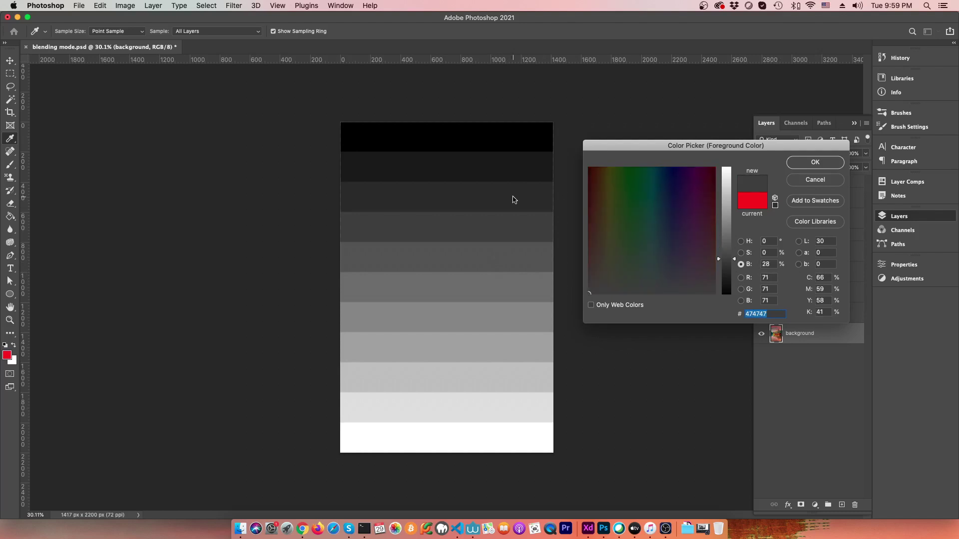
left_click(513, 199)
left_click(516, 162)
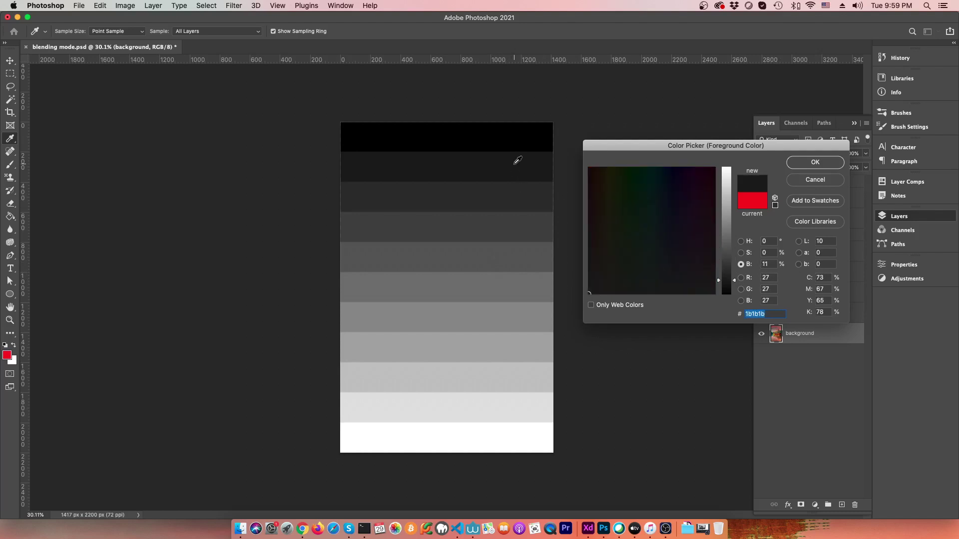
left_click(518, 142)
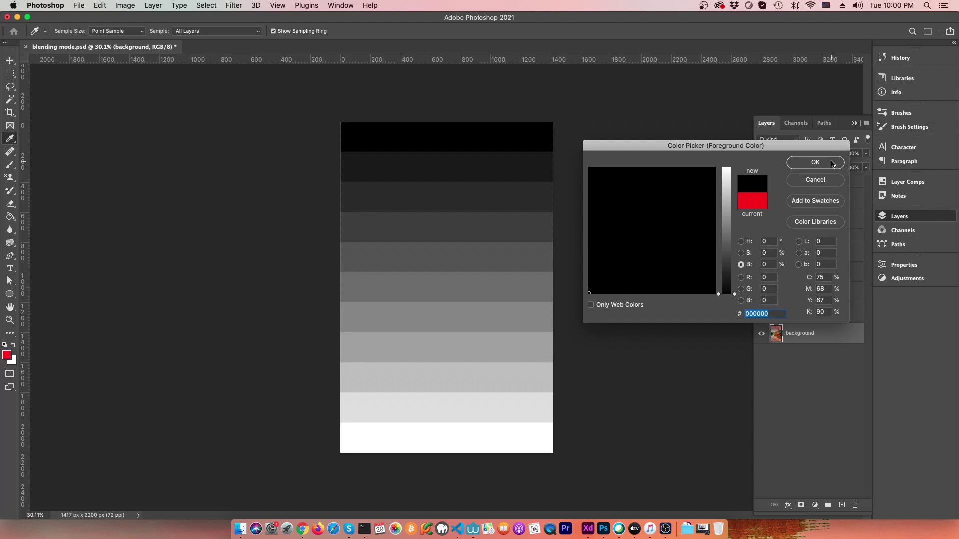
left_click(833, 163)
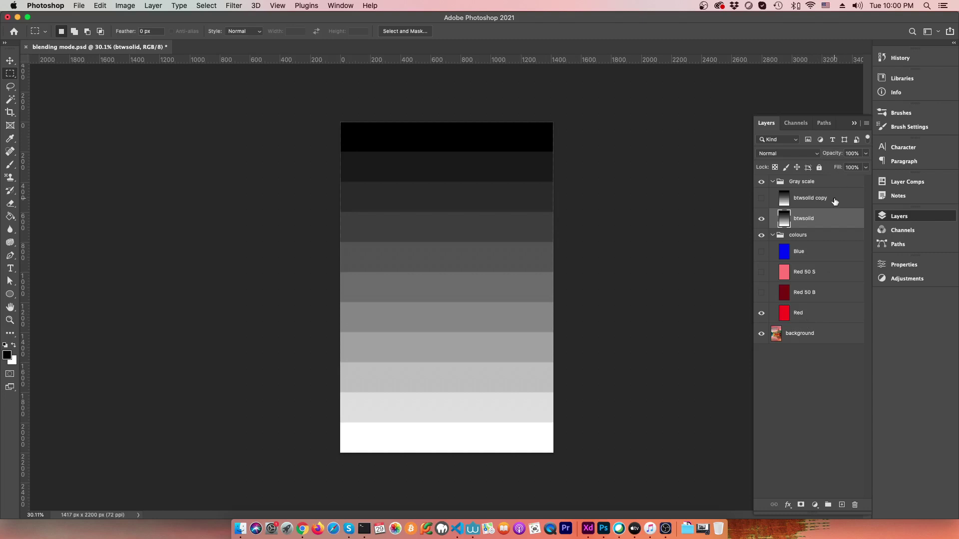
Set the btwsolid layer's blending mode to Darken and compare the result by toggling the visibility of btwsolid and btwsolid copy.
left_click(809, 154)
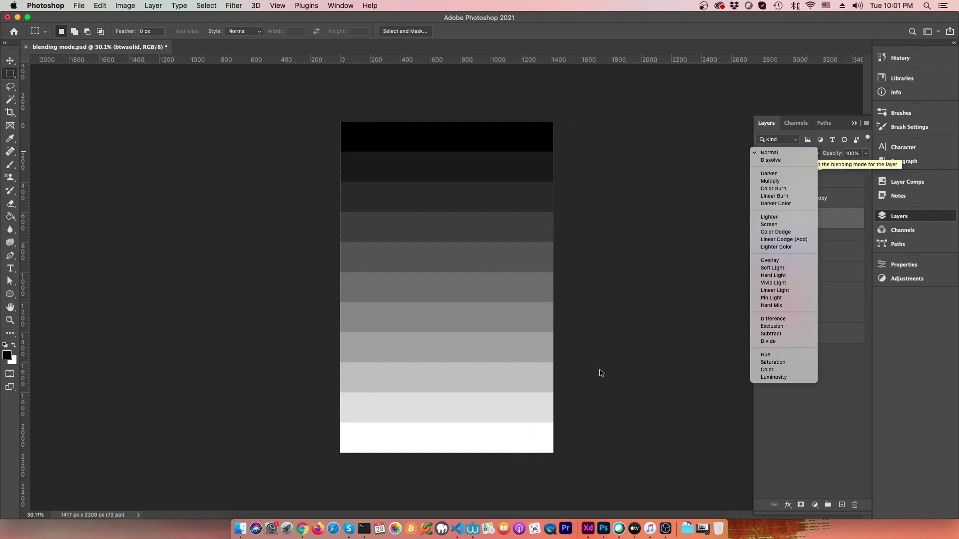
left_click(764, 174)
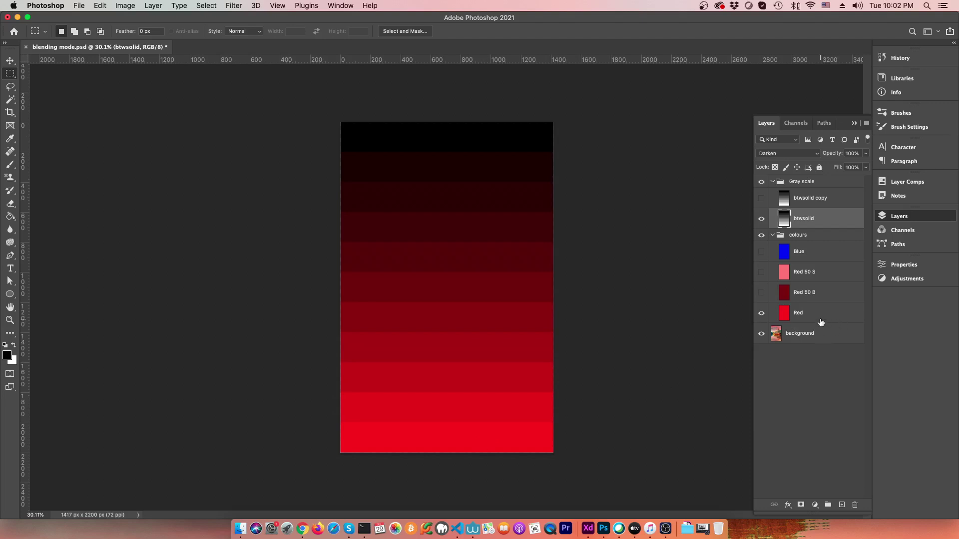
left_click(762, 220)
left_click(762, 219)
left_click(762, 219)
left_click(762, 220)
left_click(761, 198)
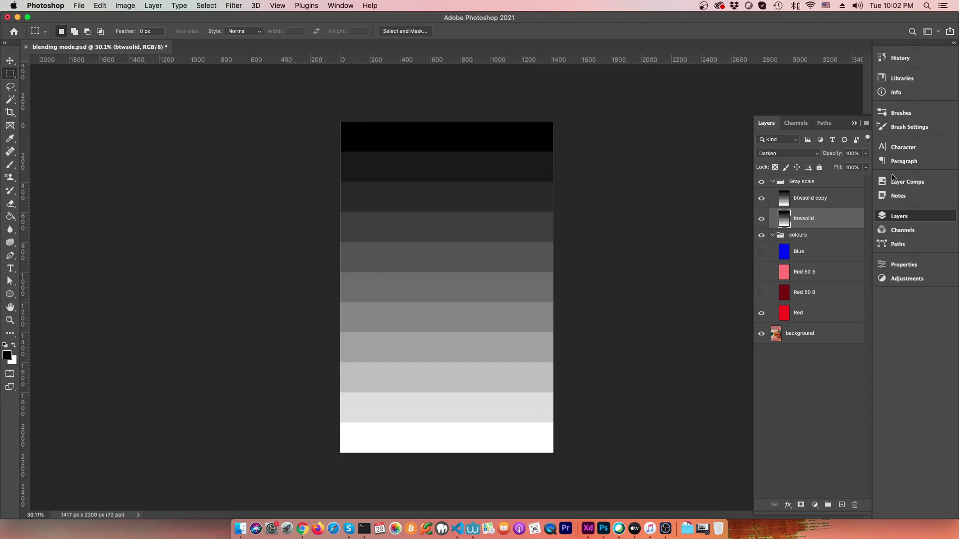
left_click(761, 198)
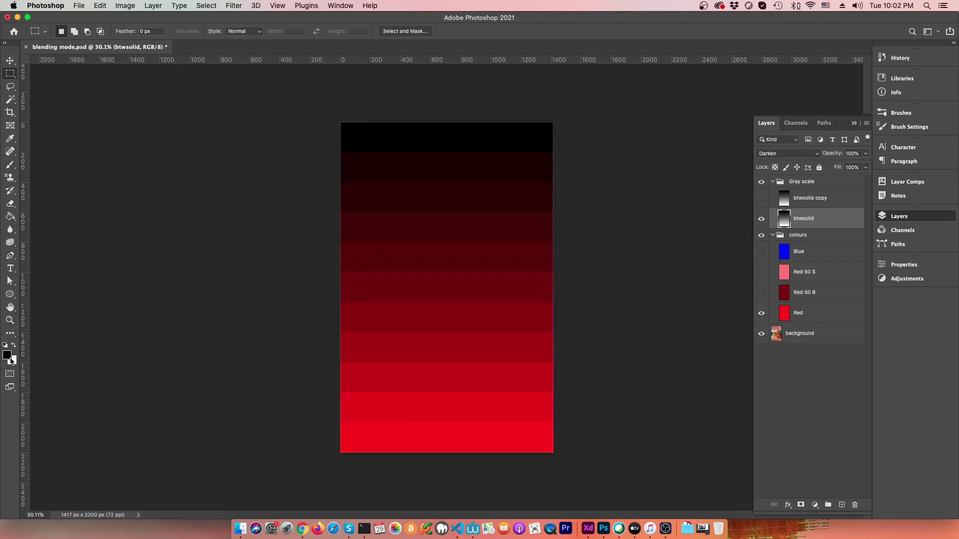
Sample several darkened red bands and the black band in the foreground Color Picker to read their brightness values.
left_click(6, 356)
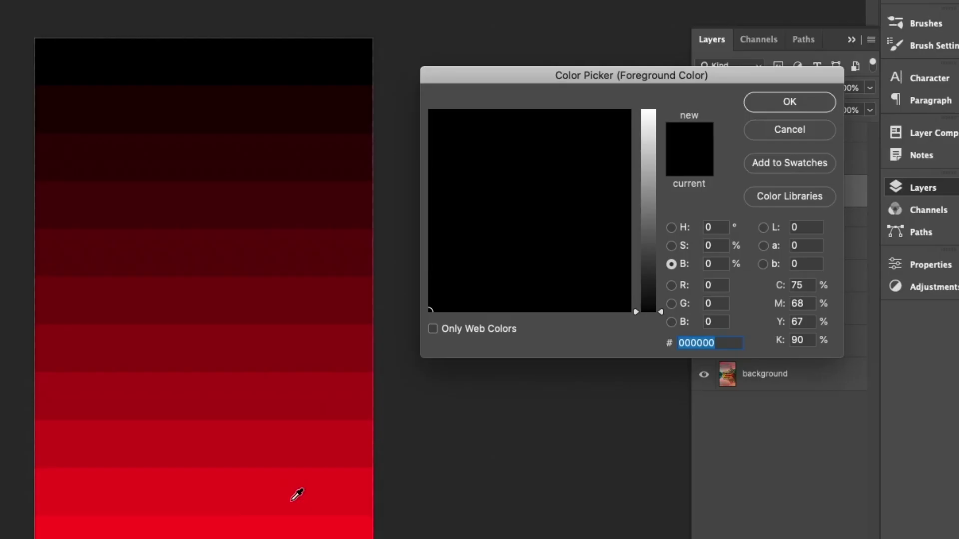
left_click(502, 412)
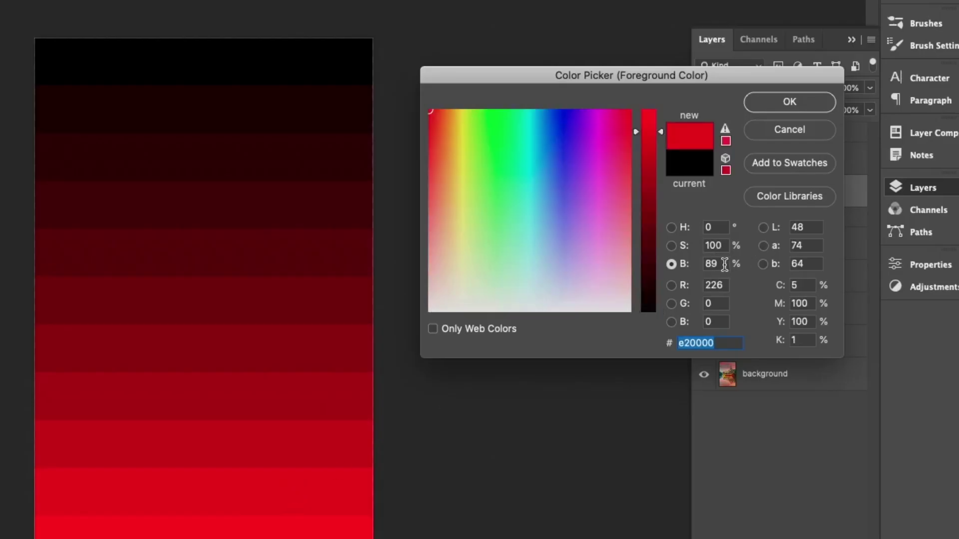
left_click(270, 441)
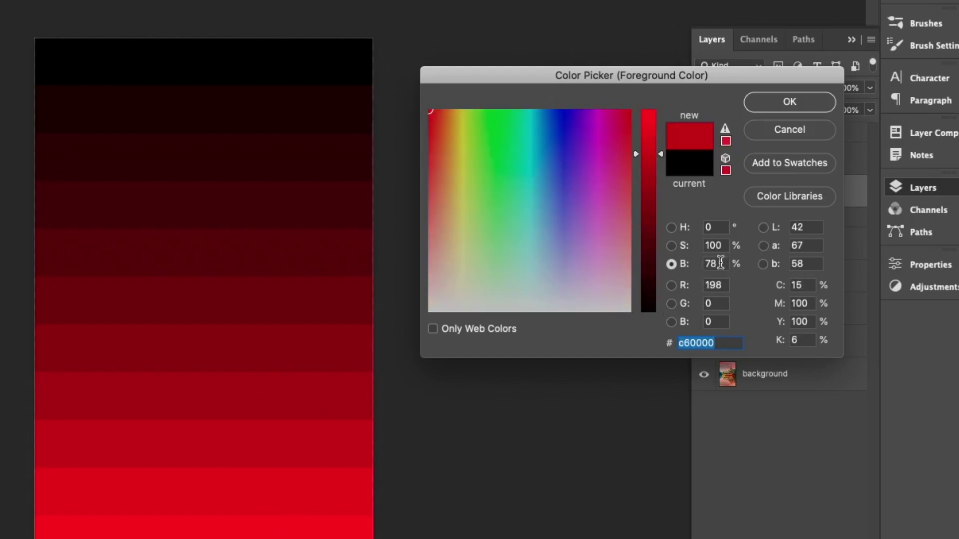
left_click(288, 105)
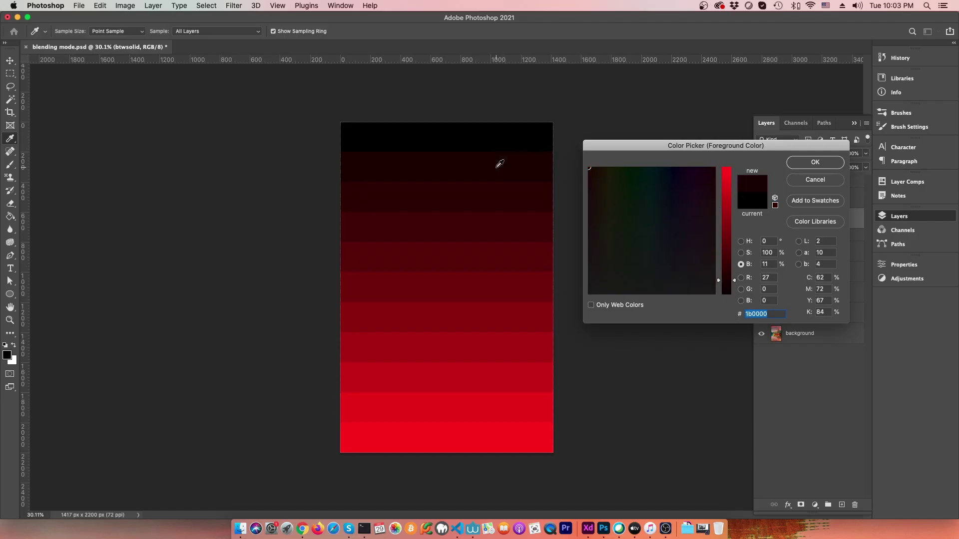
left_click(512, 136)
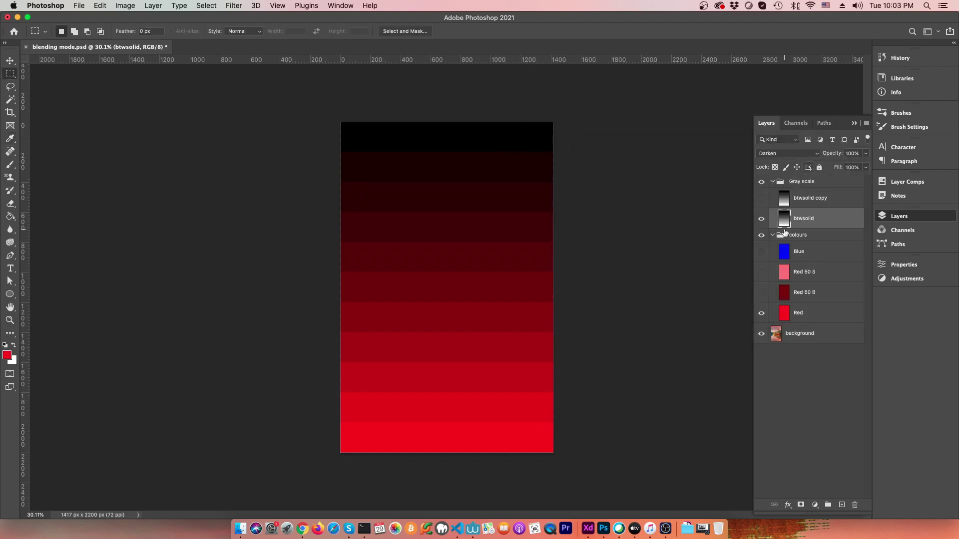
Change the btwsolid layer's blending mode to Lighten.
key("Escape")
left_click(762, 198)
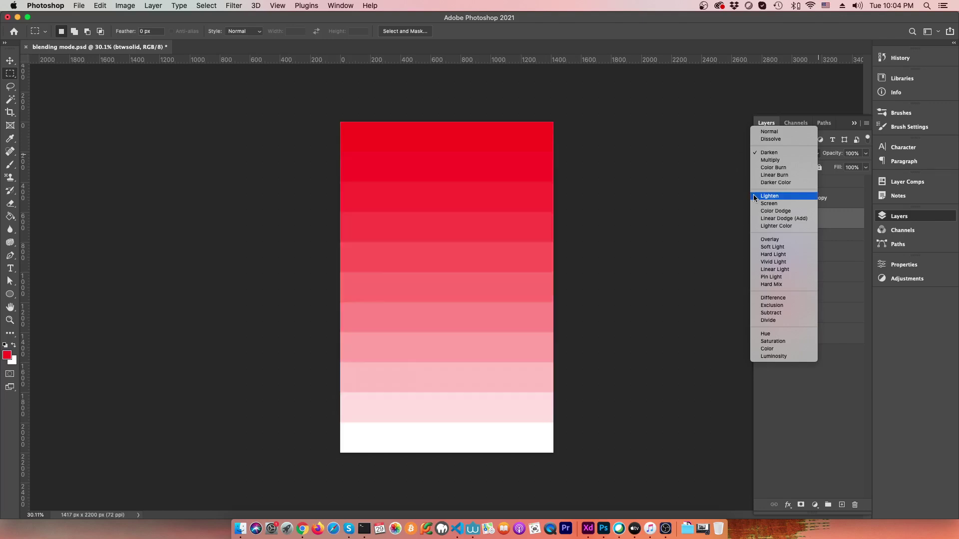
left_click(755, 196)
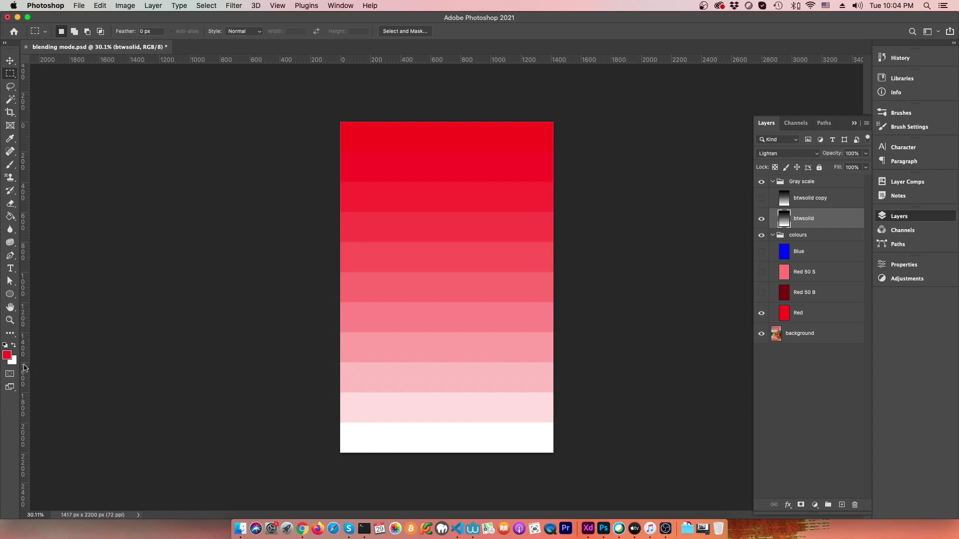
Using the Color Picker's saturation mode, sample the lightened bands from white through the pinks to pure red to read their saturation.
left_click(6, 355)
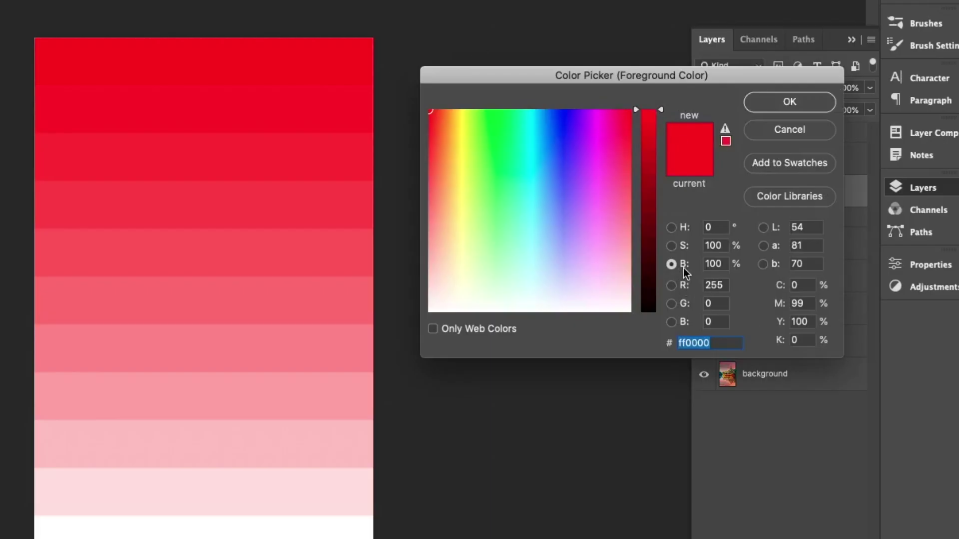
left_click(671, 245)
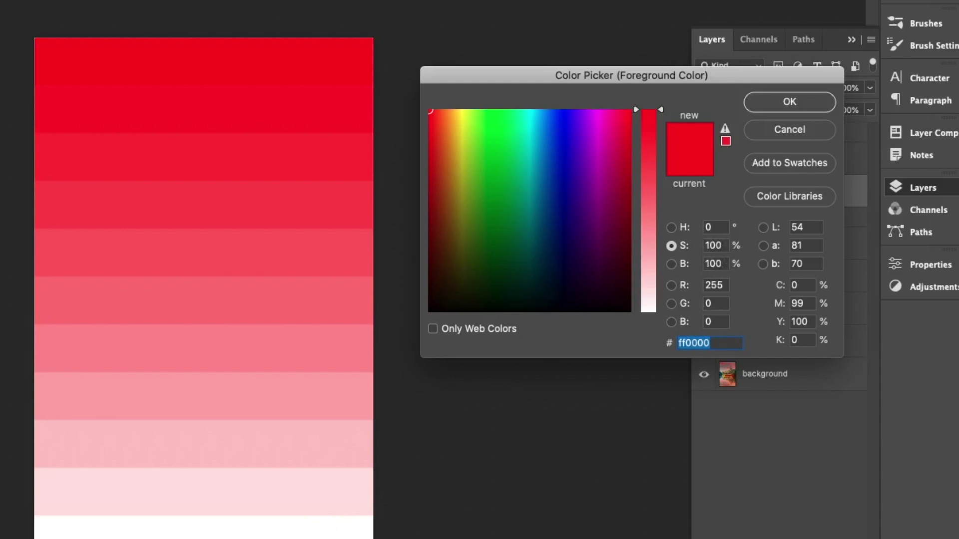
left_click(341, 520)
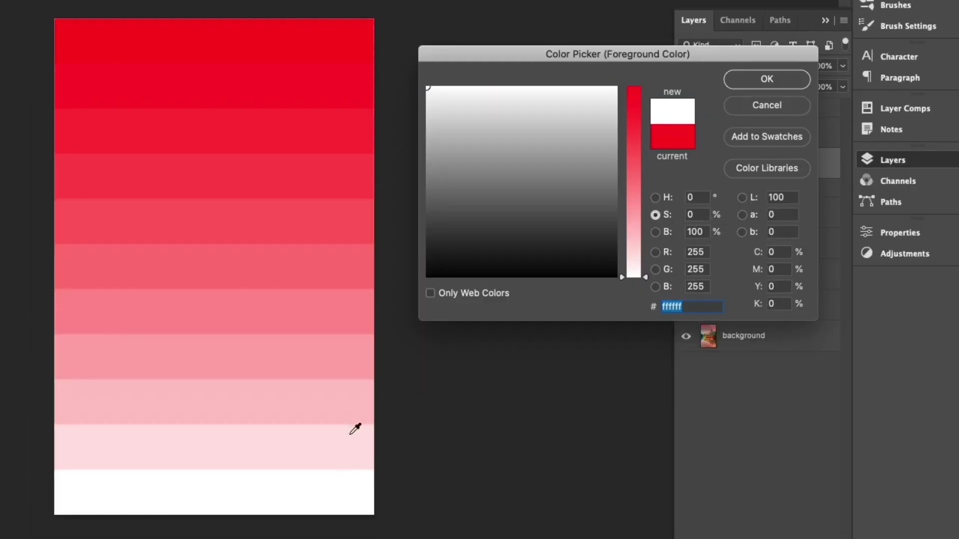
left_click(327, 451)
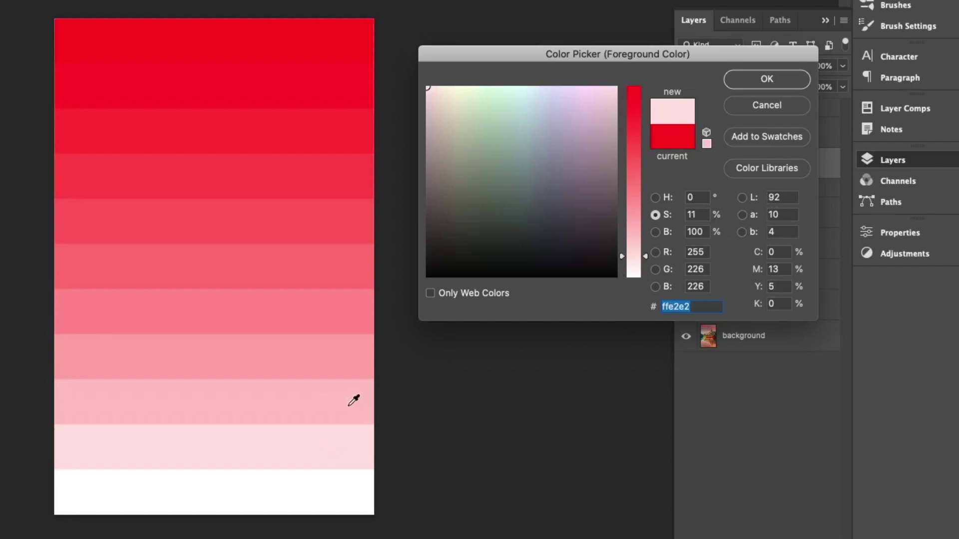
left_click(330, 403)
left_click(326, 363)
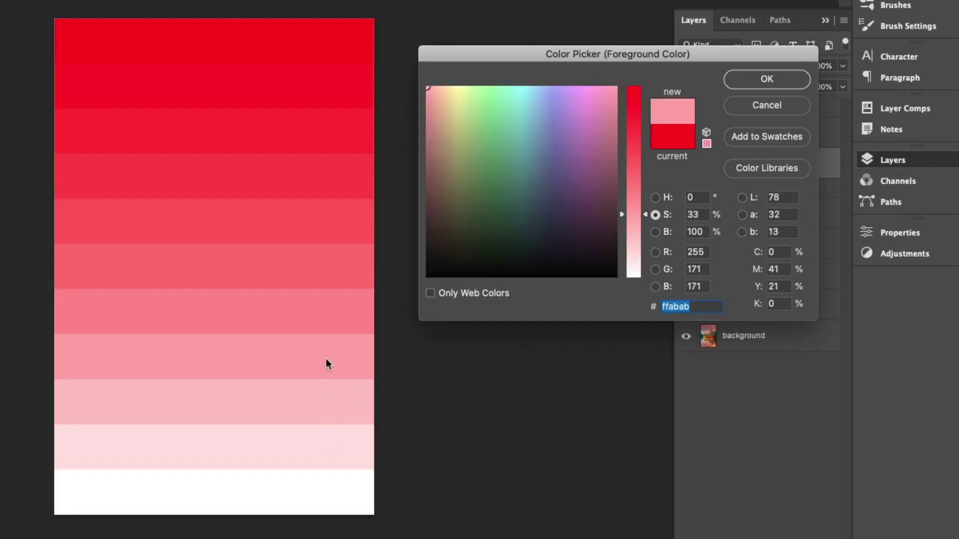
left_click(295, 302)
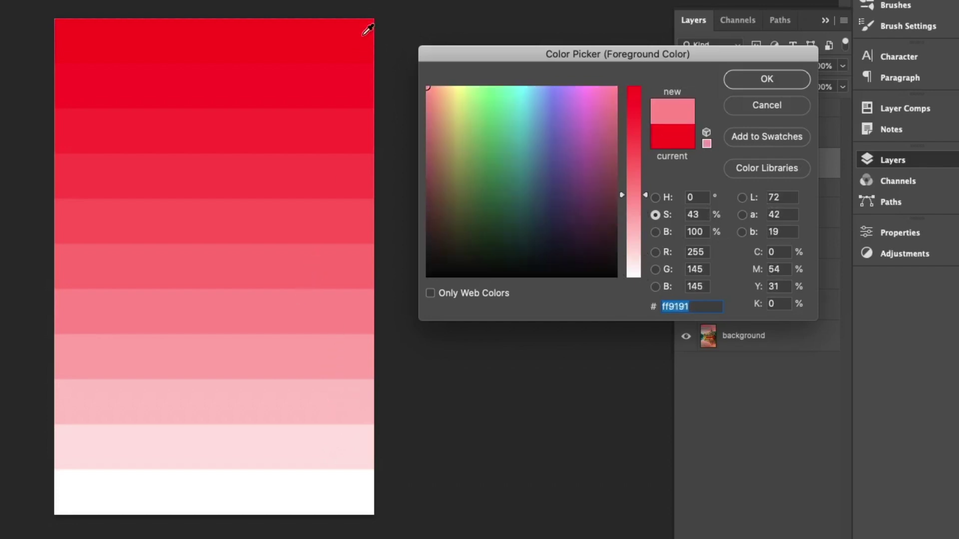
left_click(316, 36)
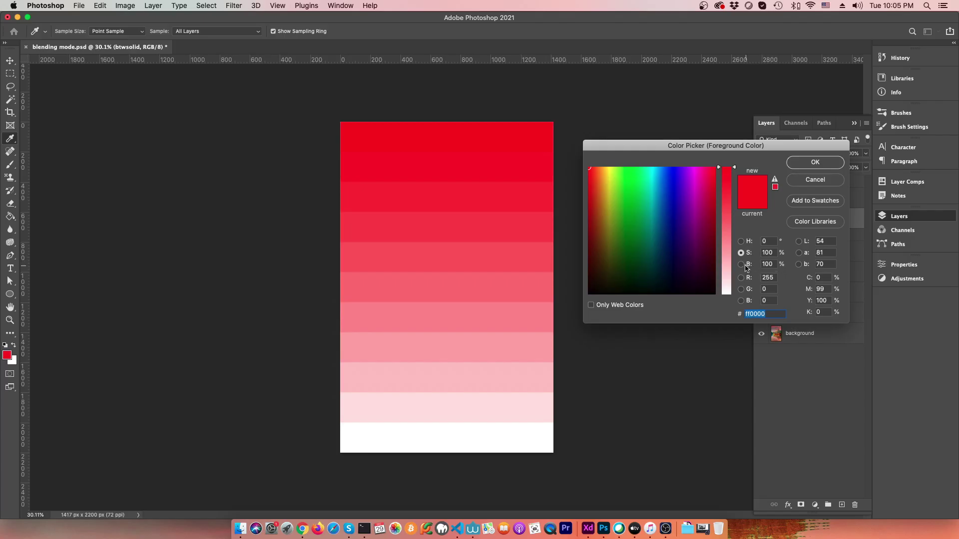
Compare the Color Picker's brightness and saturation ramps for pure red, ending on brightness.
left_click(742, 265)
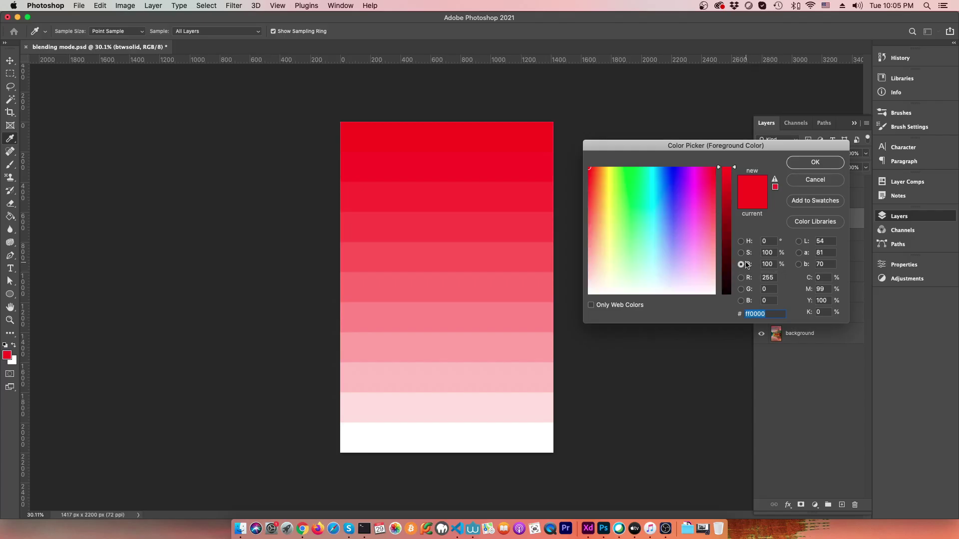
left_click(742, 253)
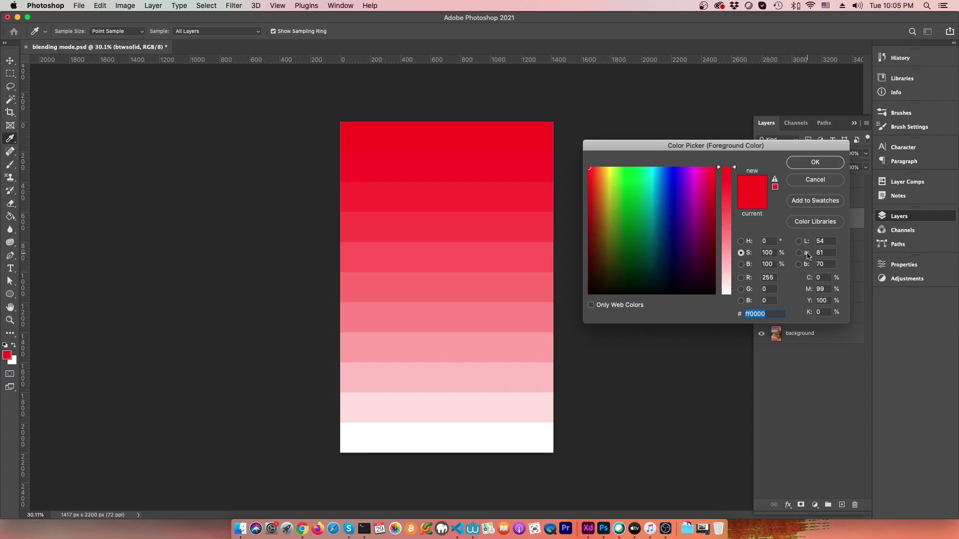
left_click(742, 265)
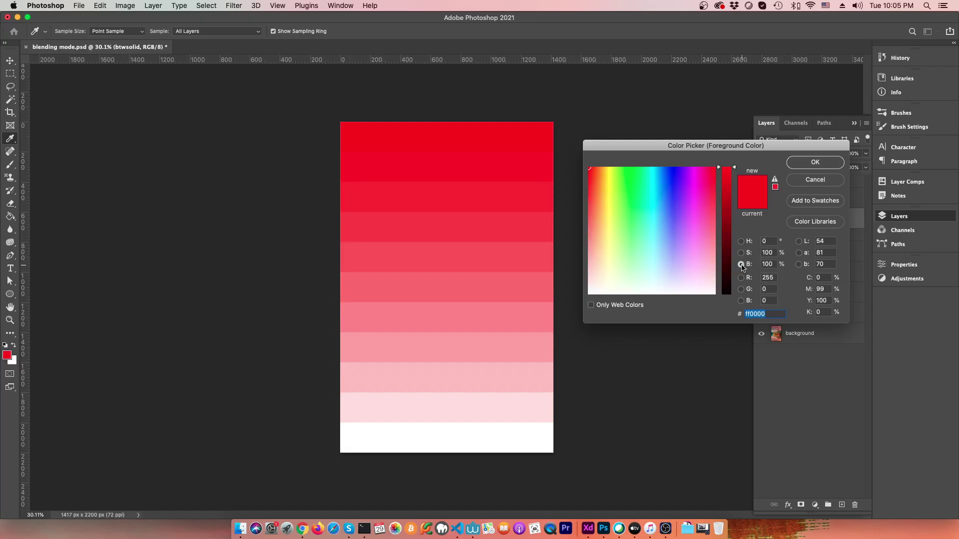